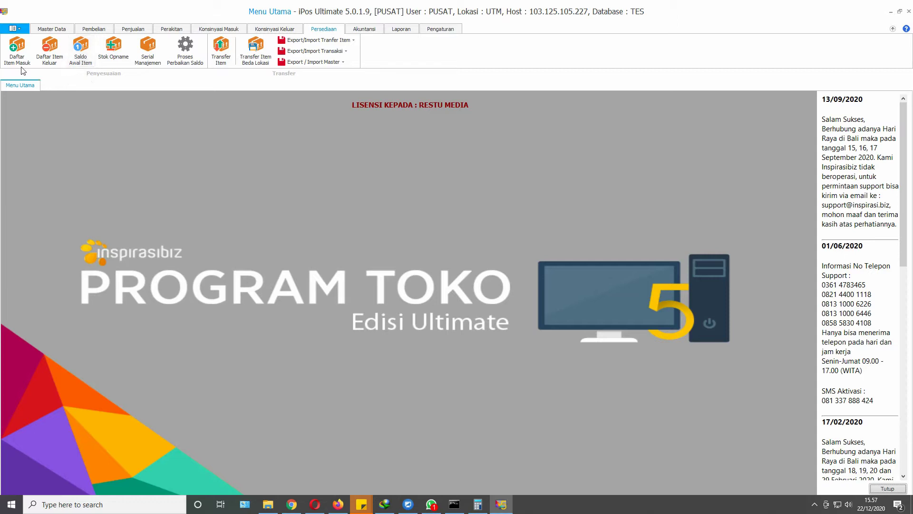
Start a new Barang (INV) item with code 025, name Sample Sarung Tangan and Jenis ALT.
{"action": "left_click", "coordinate": [16, 62]}
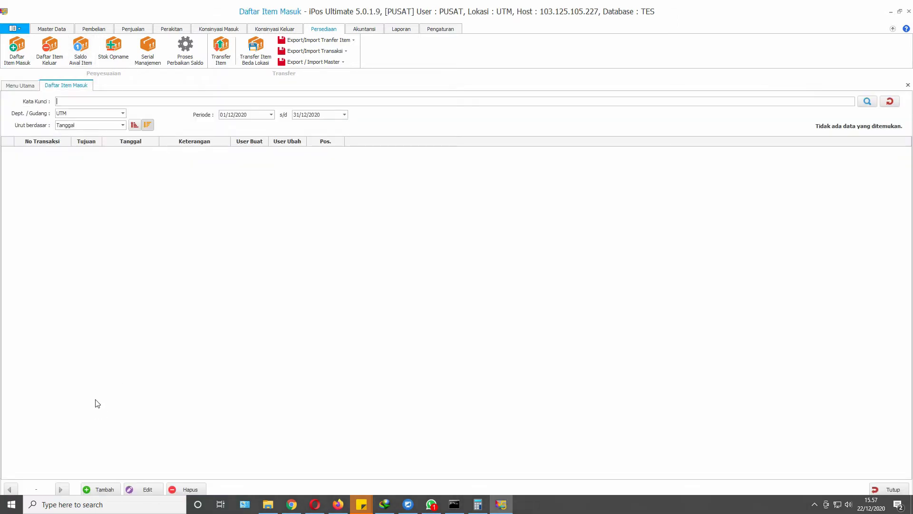
{"action": "left_click", "coordinate": [52, 29]}
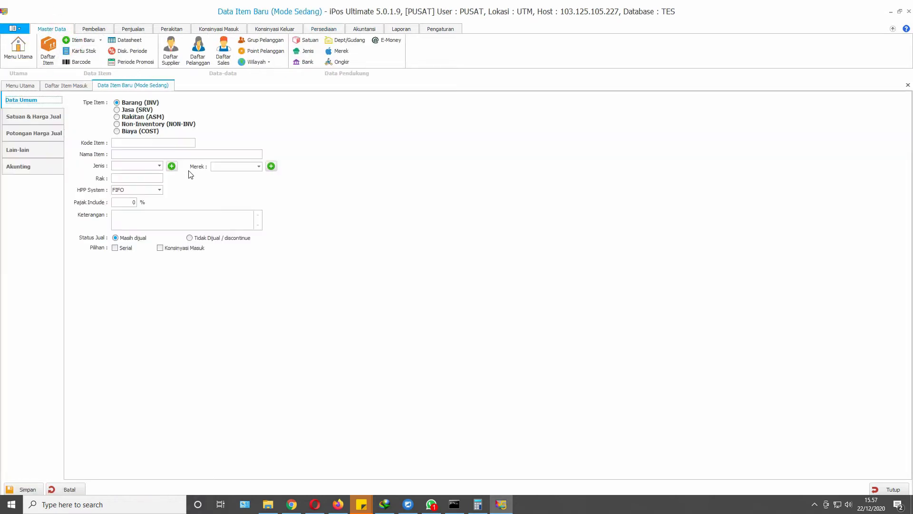
{"action": "left_click", "coordinate": [144, 145]}
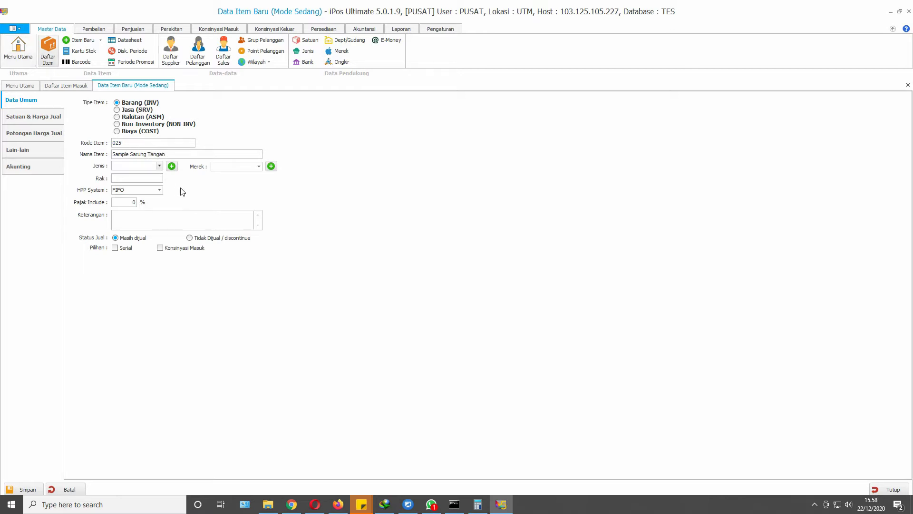
{"action": "left_click", "coordinate": [160, 165]}
{"action": "left_click", "coordinate": [144, 196]}
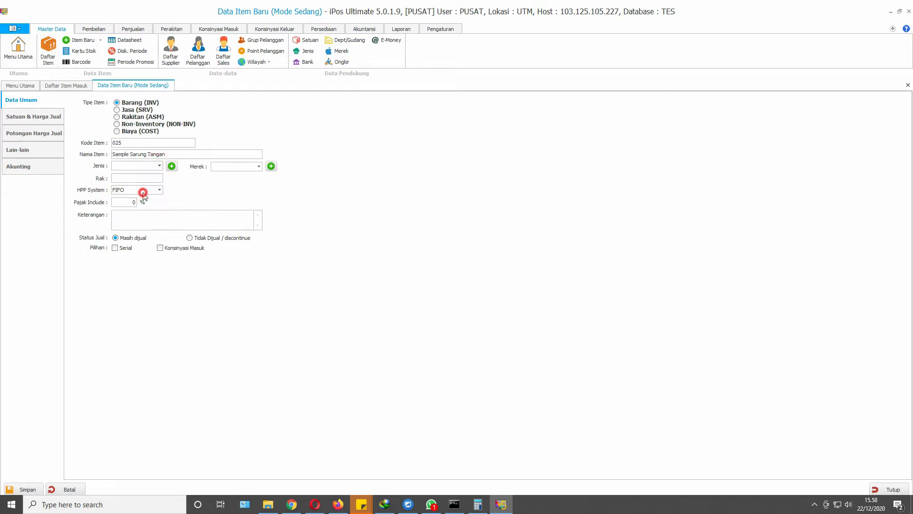
Set the new item's base unit (Satuan Dasar) to PCS.
{"action": "left_click", "coordinate": [26, 116]}
{"action": "left_click", "coordinate": [184, 131]}
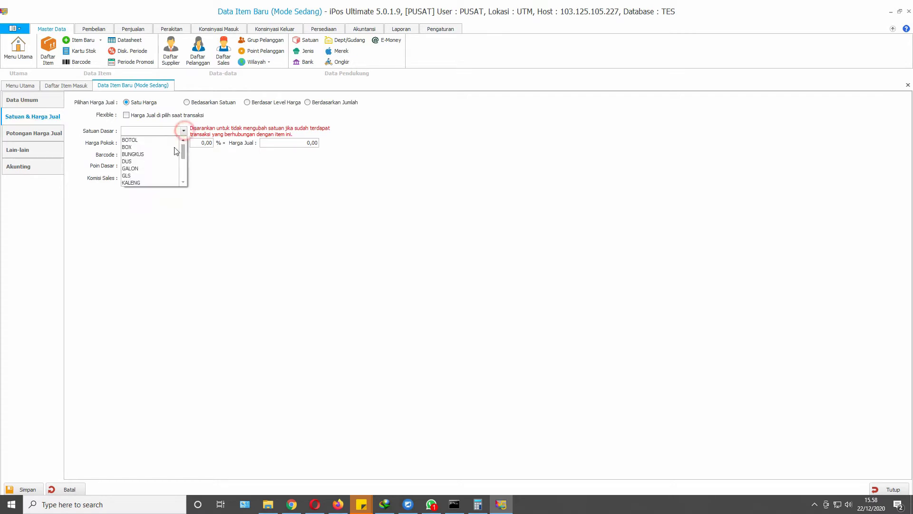
{"action": "scroll", "coordinate": [140, 180], "scroll_direction": "down", "scroll_amount": 2}
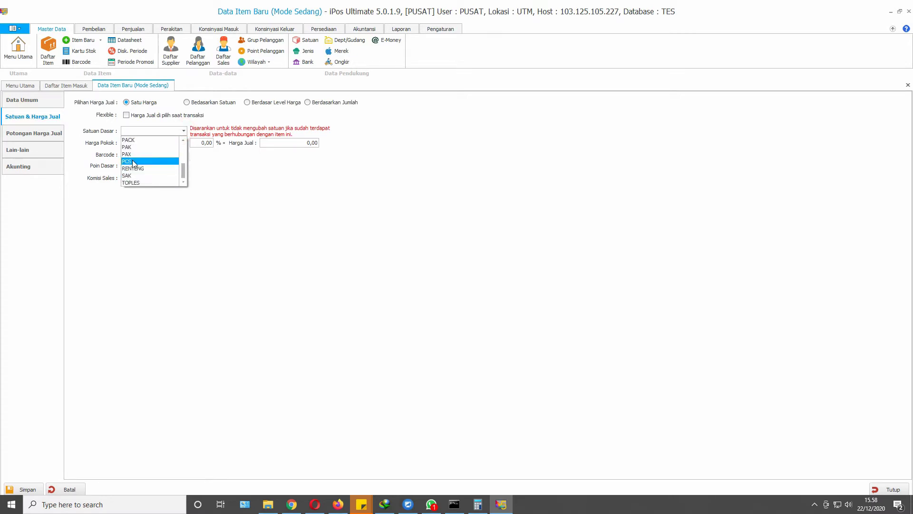
{"action": "left_click", "coordinate": [132, 161]}
{"action": "left_click", "coordinate": [280, 142]}
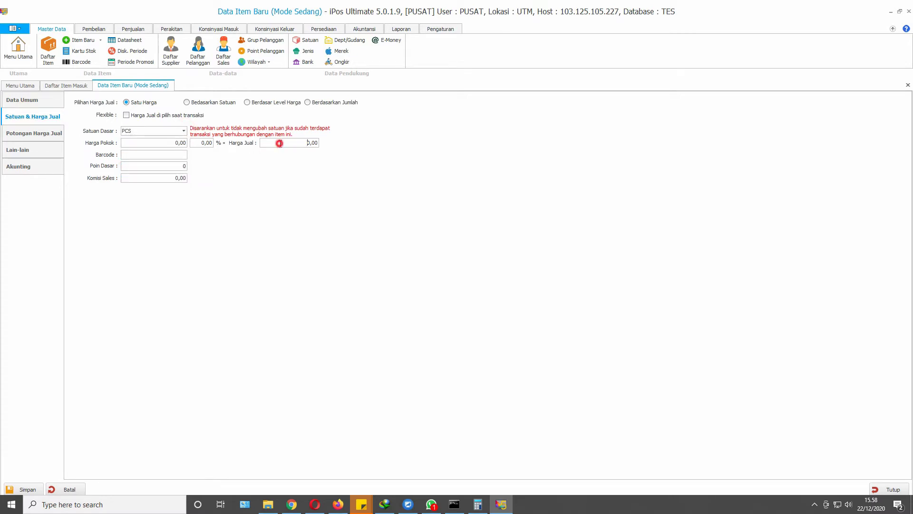
{"action": "left_click", "coordinate": [170, 143]}
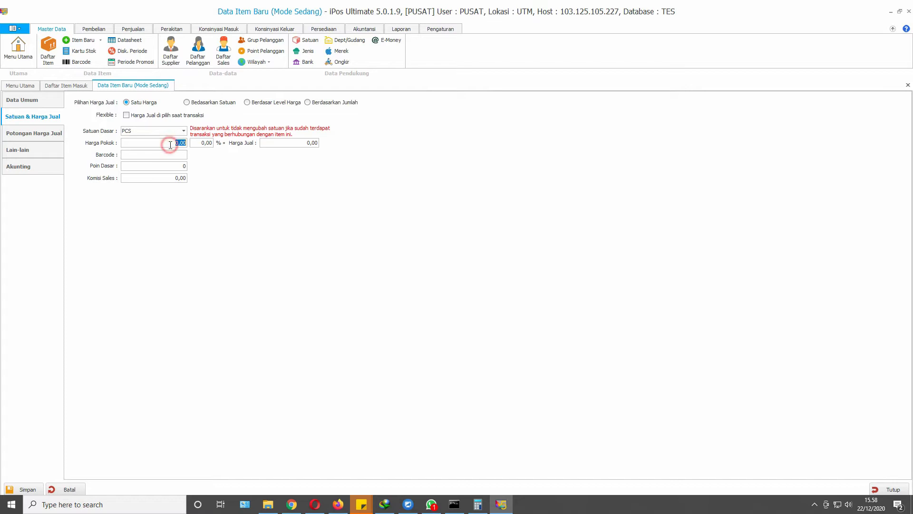
Review the remaining data pages of item 025 and save the item.
{"action": "left_click", "coordinate": [23, 135]}
{"action": "left_click", "coordinate": [18, 149]}
{"action": "left_click", "coordinate": [19, 127]}
{"action": "left_click", "coordinate": [30, 117]}
{"action": "left_click", "coordinate": [54, 99]}
{"action": "left_click", "coordinate": [48, 134]}
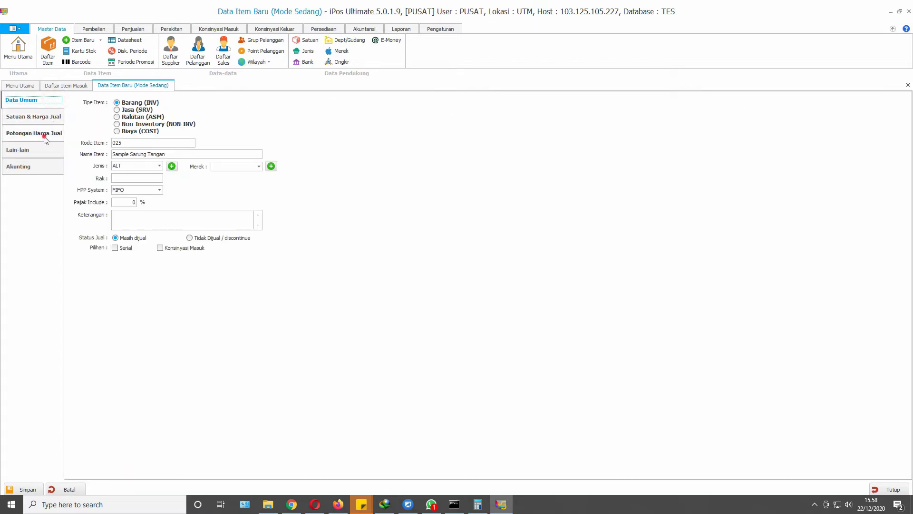
{"action": "left_click", "coordinate": [37, 119]}
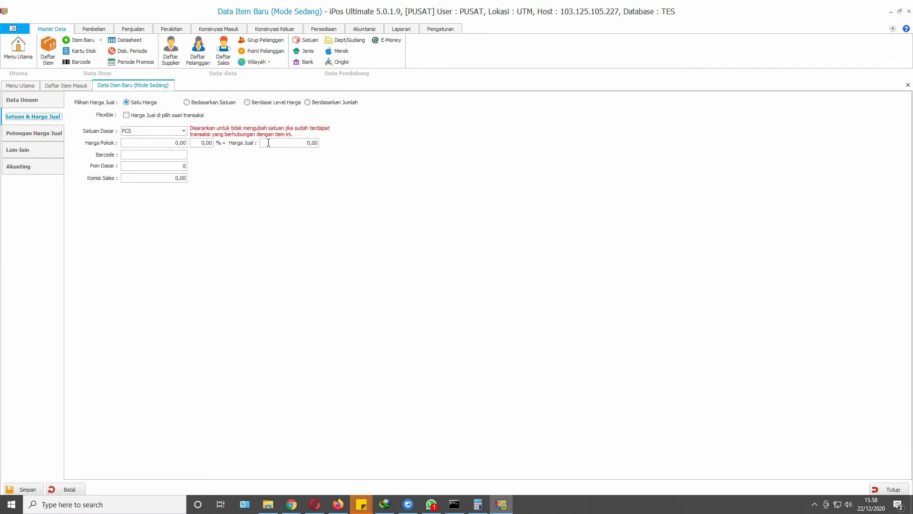
{"action": "left_click", "coordinate": [23, 489]}
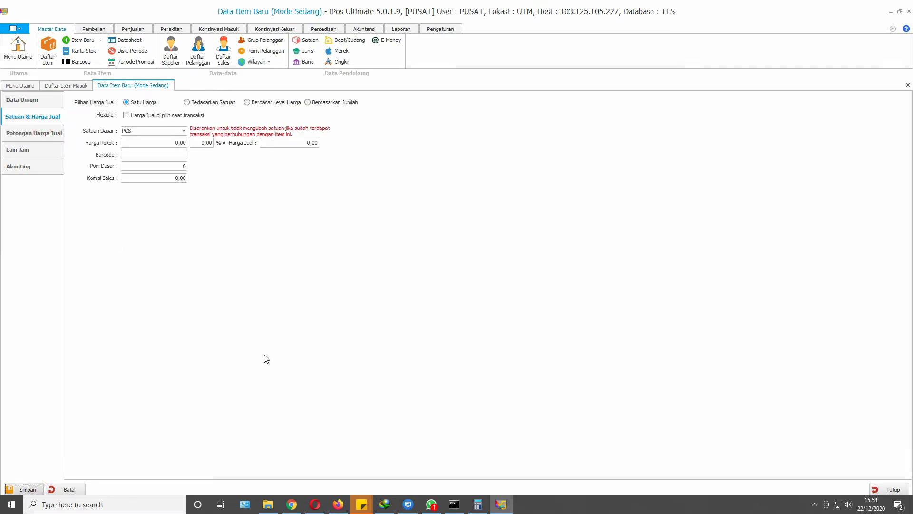
{"action": "left_click", "coordinate": [437, 305]}
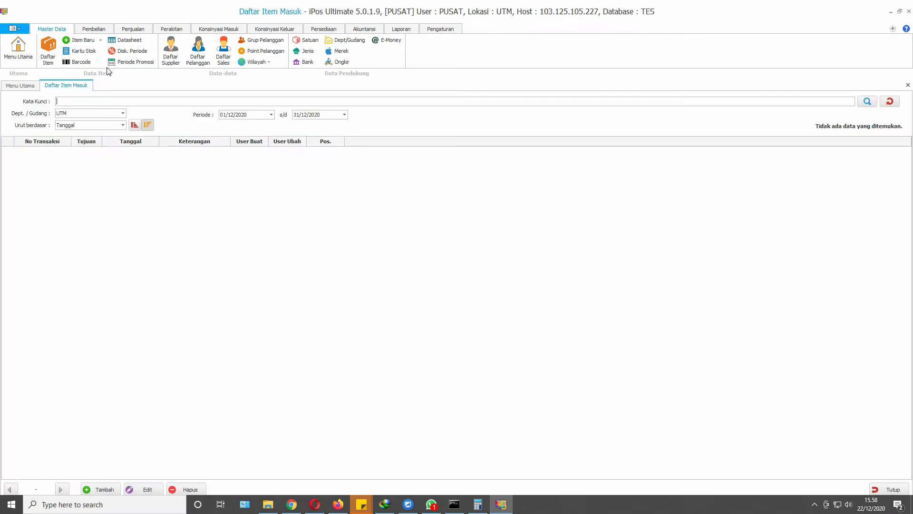
Start a new incoming item (Item Masuk) transaction.
{"action": "left_click", "coordinate": [313, 28]}
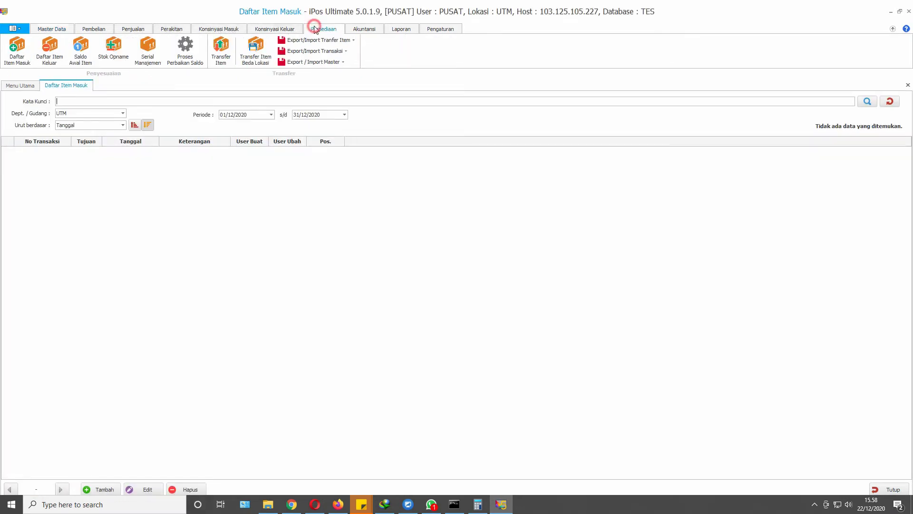
{"action": "left_click", "coordinate": [6, 60]}
{"action": "left_click", "coordinate": [102, 490]}
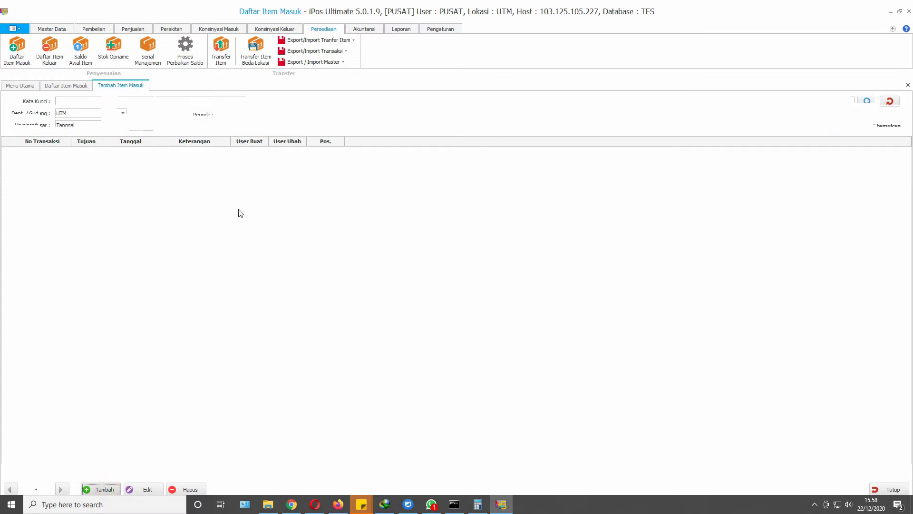
Find Sample Sarung Tangan with the keyword "sam" and add it to the incoming transaction with quantity 1.
{"action": "left_click", "coordinate": [93, 145]}
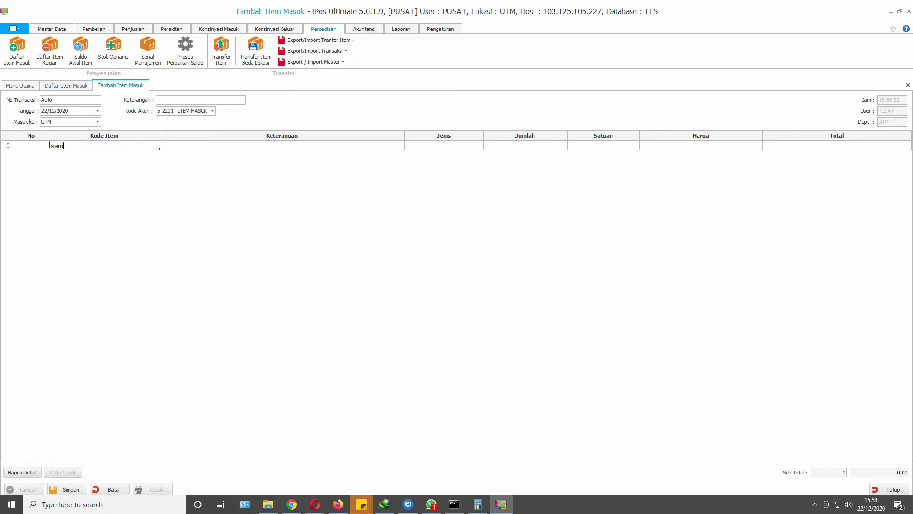
{"action": "key", "text": "Return"}
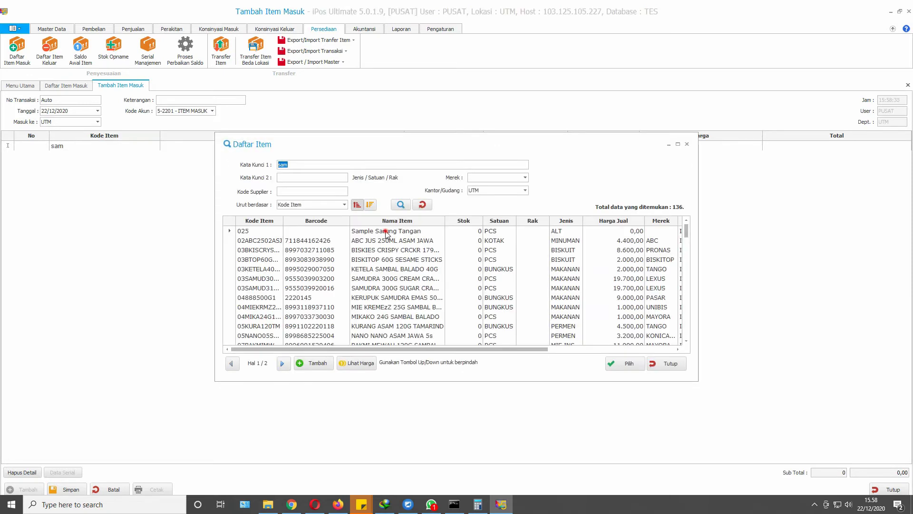
{"action": "left_click", "coordinate": [384, 230]}
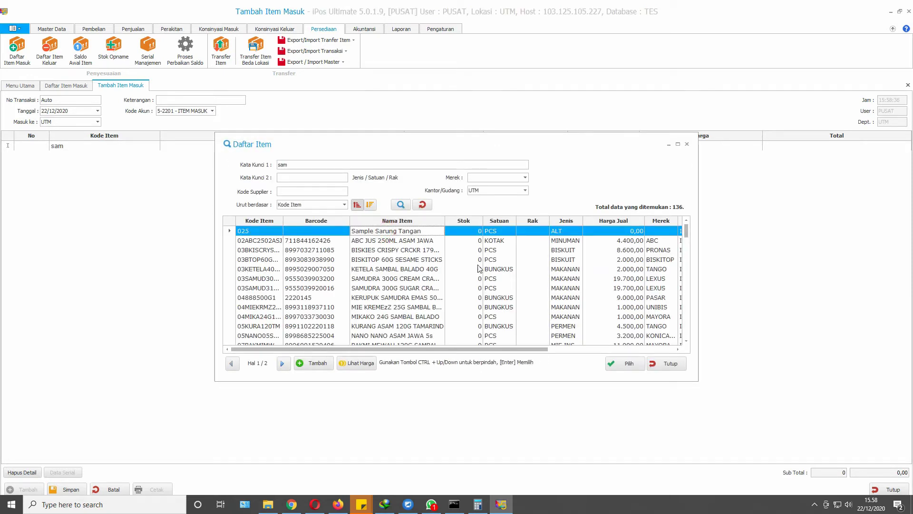
{"action": "left_click", "coordinate": [623, 365]}
{"action": "left_click", "coordinate": [490, 294]}
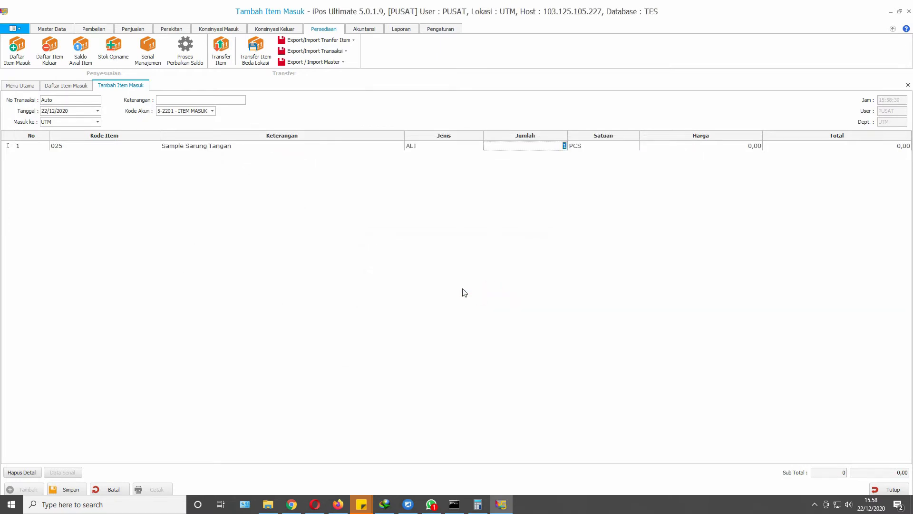
{"action": "left_click", "coordinate": [696, 196]}
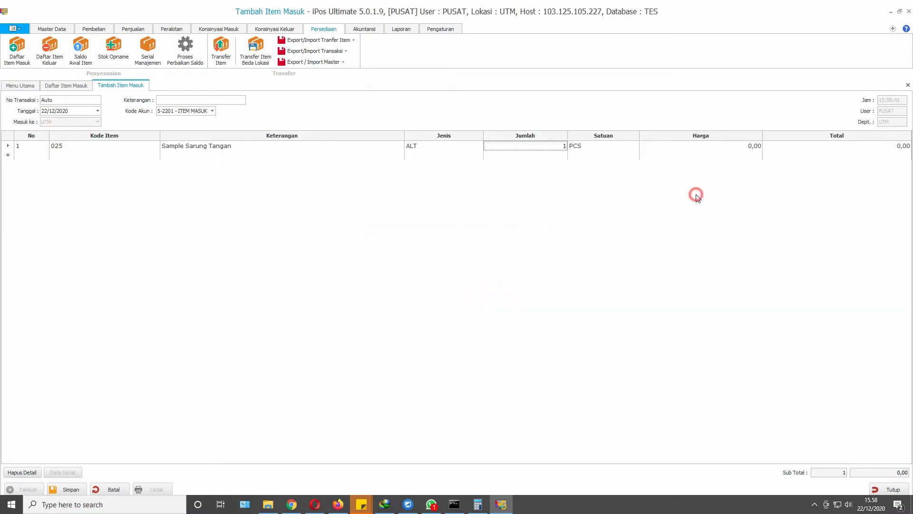
Set the price of Sample Sarung Tangan to 50.000 and the transaction's Keterangan to "Sample Gratis Dari PT A".
{"action": "left_click", "coordinate": [733, 146]}
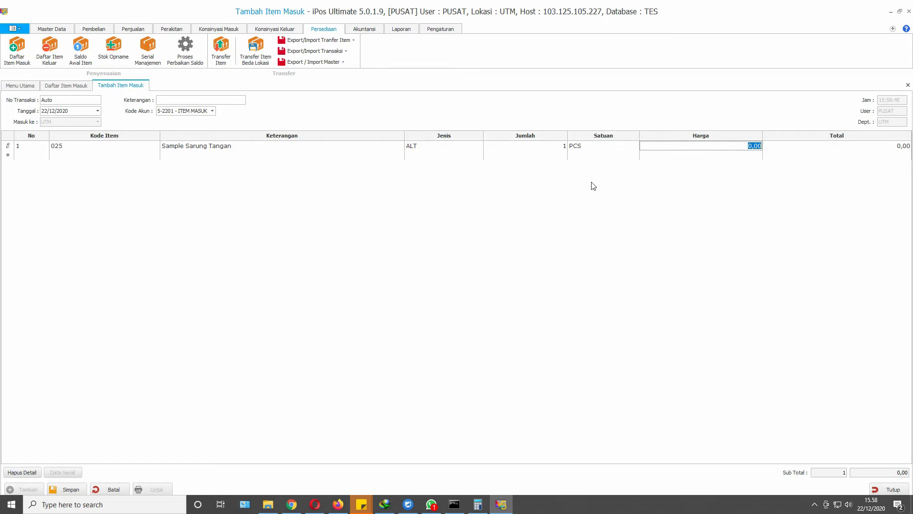
{"action": "type", "text": "50.00"}
{"action": "left_click", "coordinate": [545, 194]}
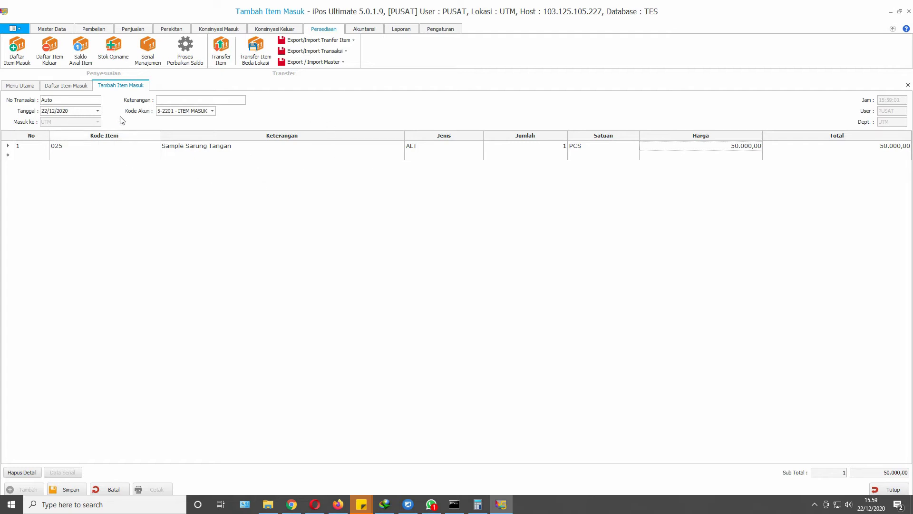
{"action": "left_click", "coordinate": [169, 100]}
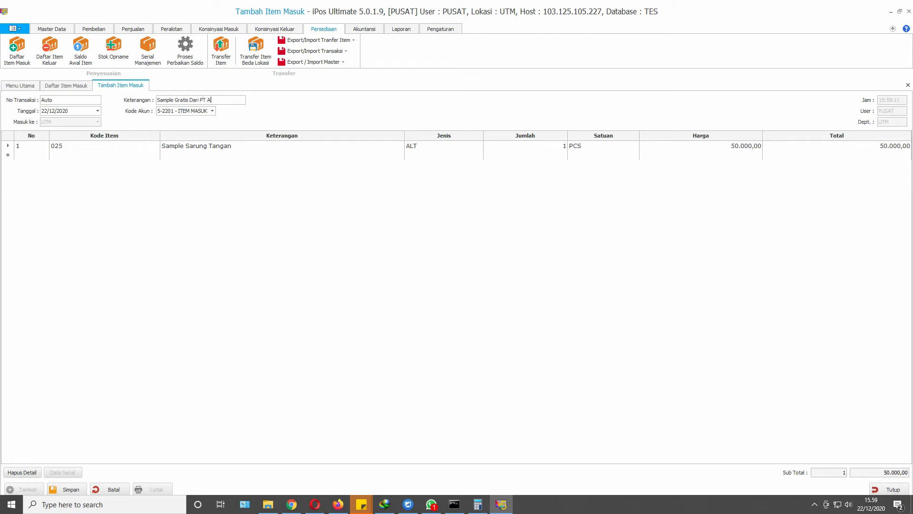
{"action": "left_click", "coordinate": [67, 295]}
Save the incoming item transaction, close its form and select its entry in the Item Masuk list.
{"action": "left_click", "coordinate": [70, 490]}
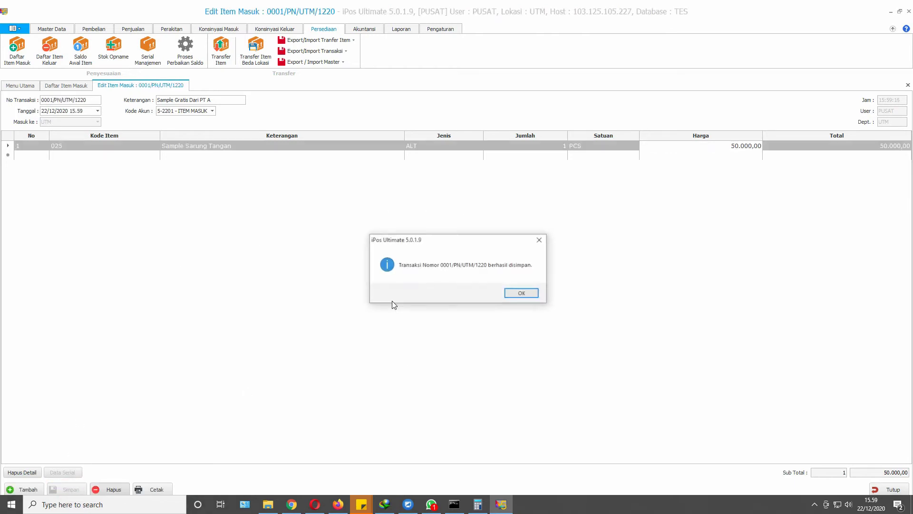
{"action": "left_click", "coordinate": [531, 296]}
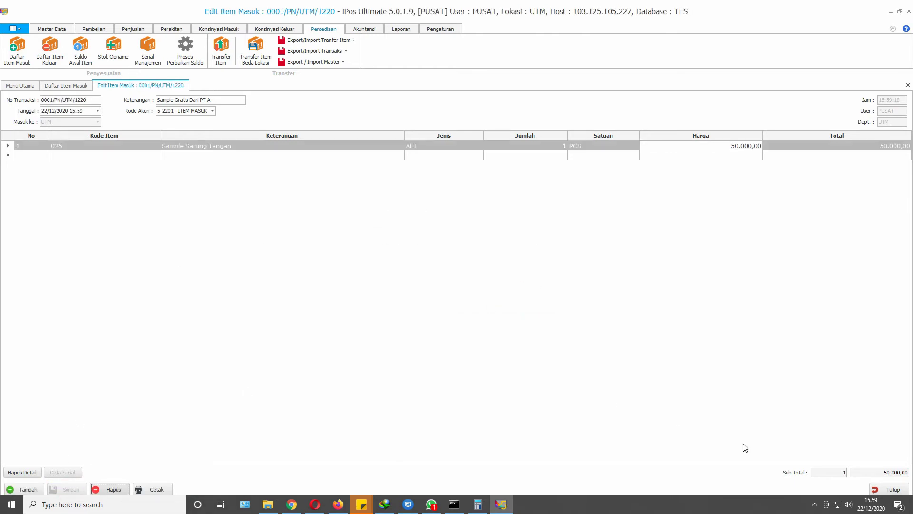
{"action": "left_click", "coordinate": [888, 489]}
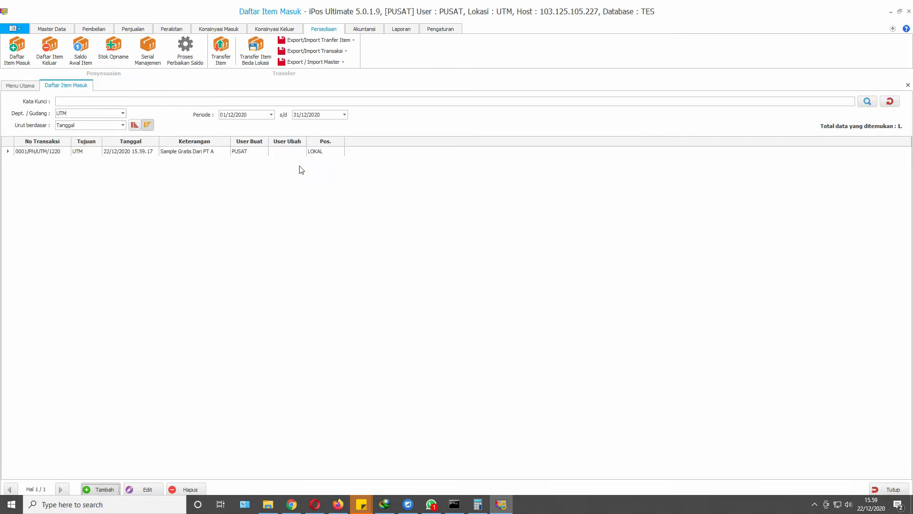
{"action": "left_click", "coordinate": [247, 151]}
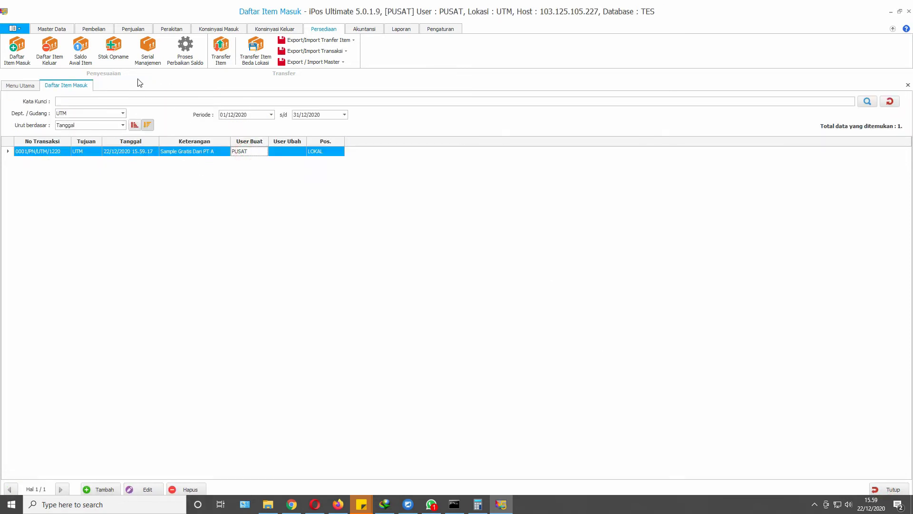
Search the item list for "sample" to check the stock of Sample Sarung Tangan, and close the list.
{"action": "left_click", "coordinate": [53, 29]}
{"action": "left_click", "coordinate": [47, 47]}
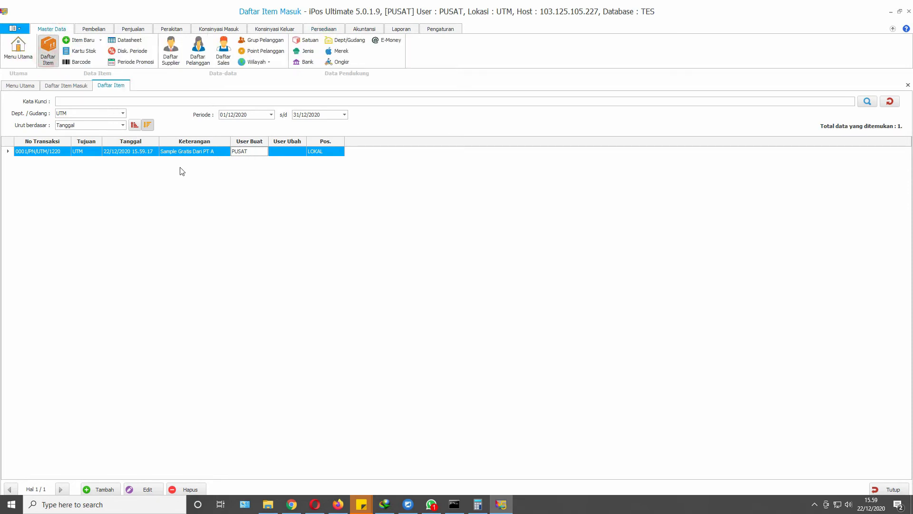
{"action": "left_click", "coordinate": [102, 104]}
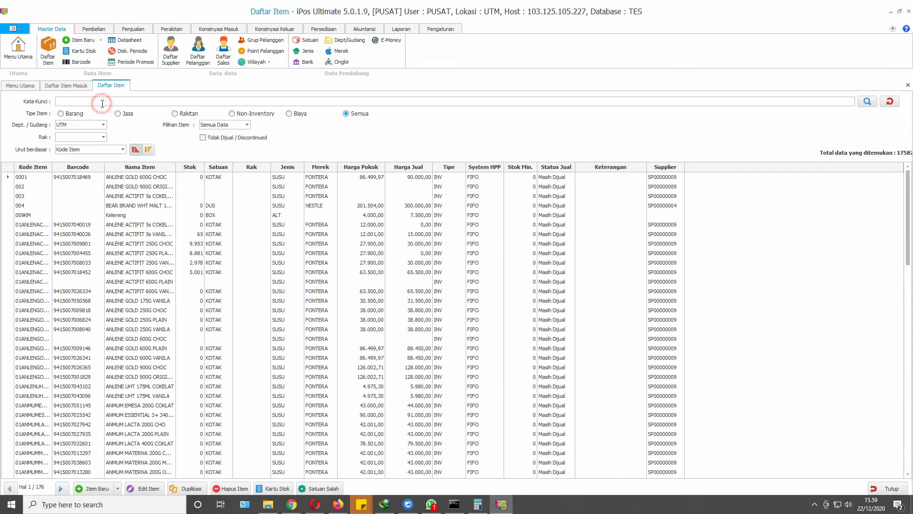
{"action": "type", "text": "sample"}
{"action": "key", "text": "Return"}
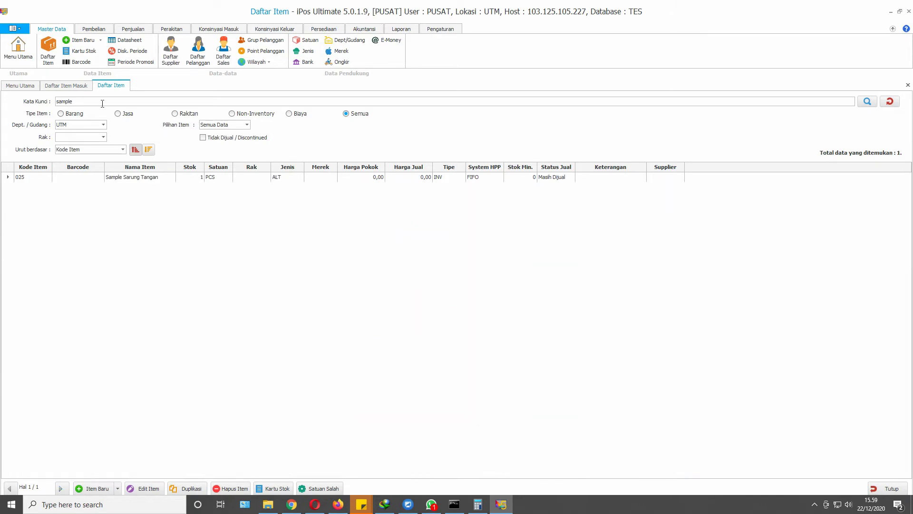
{"action": "left_click", "coordinate": [228, 180]}
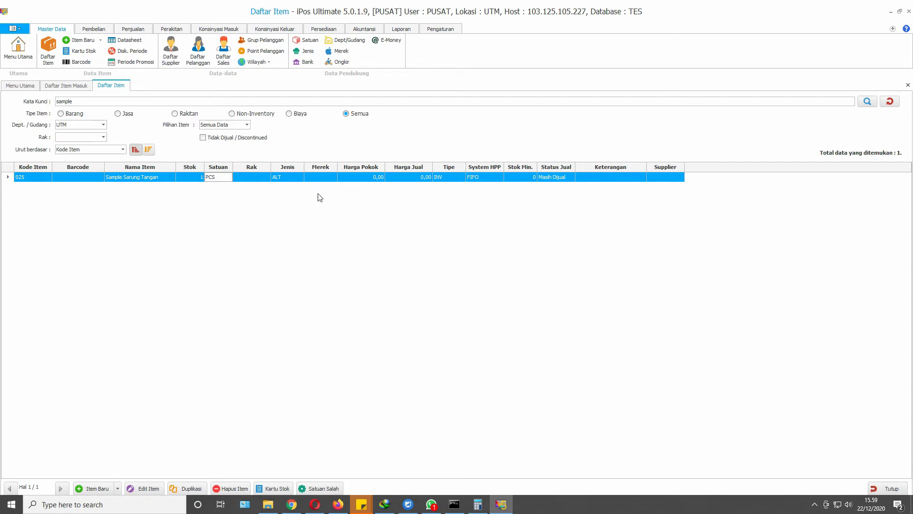
{"action": "left_click", "coordinate": [892, 489]}
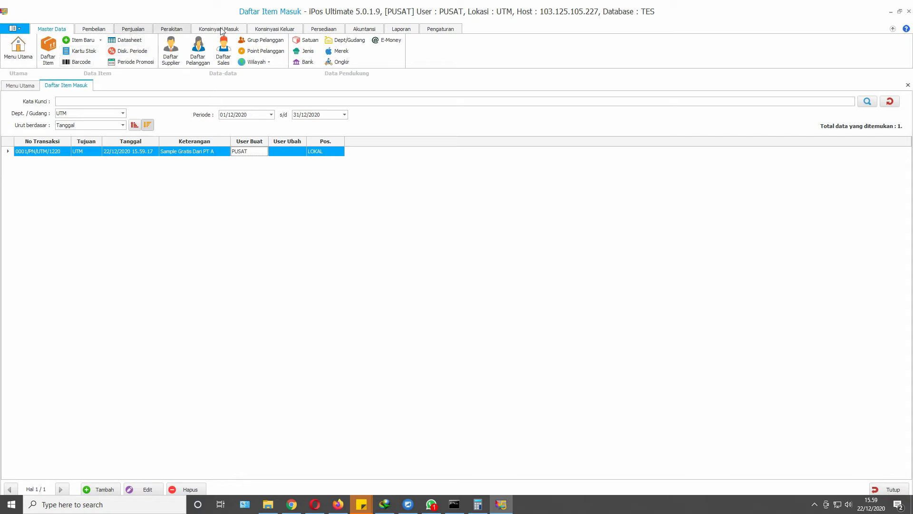
Start a new outgoing item (Item Keluar) transaction from the Item Keluar list.
{"action": "left_click", "coordinate": [321, 30]}
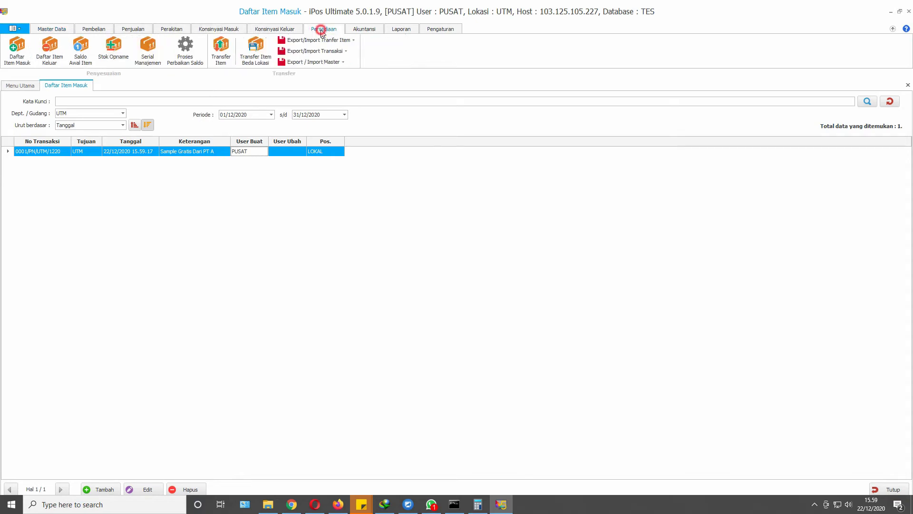
{"action": "left_click", "coordinate": [191, 153]}
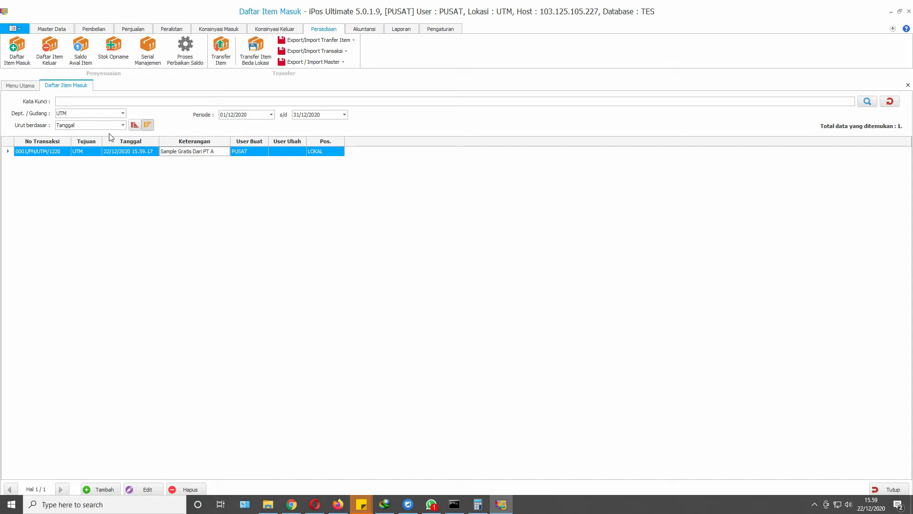
{"action": "left_click", "coordinate": [51, 61]}
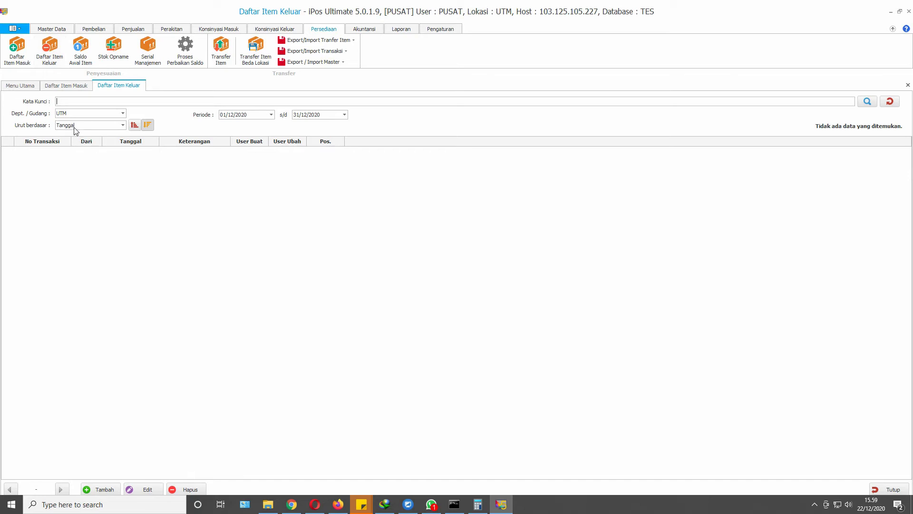
{"action": "left_click", "coordinate": [104, 489]}
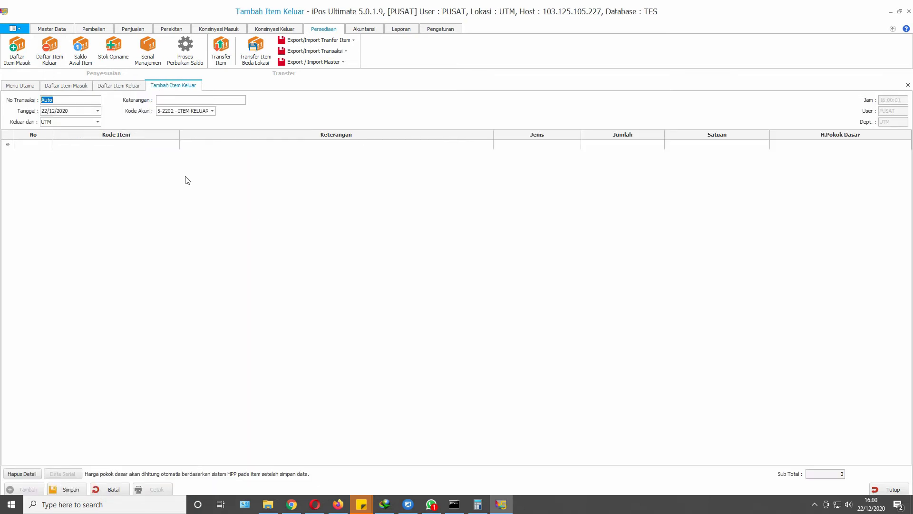
Add Sample Sarung Tangan to the outgoing item transaction by searching the item list for "sample".
{"action": "left_click", "coordinate": [106, 143]}
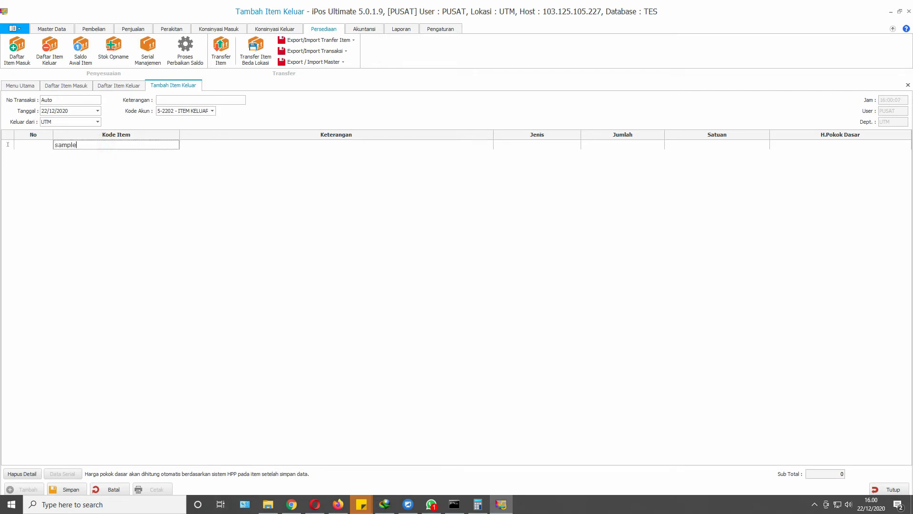
{"action": "type", "text": "sample"}
{"action": "key", "text": "Return"}
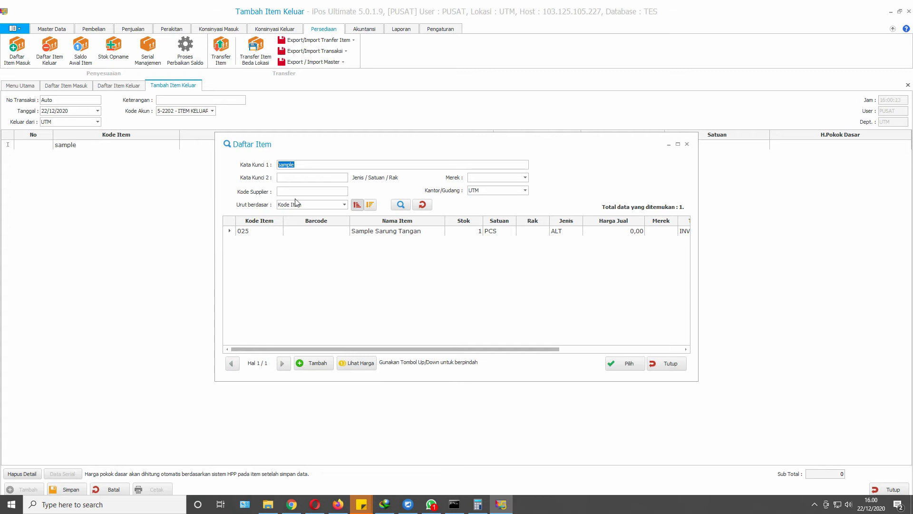
{"action": "left_click", "coordinate": [370, 233]}
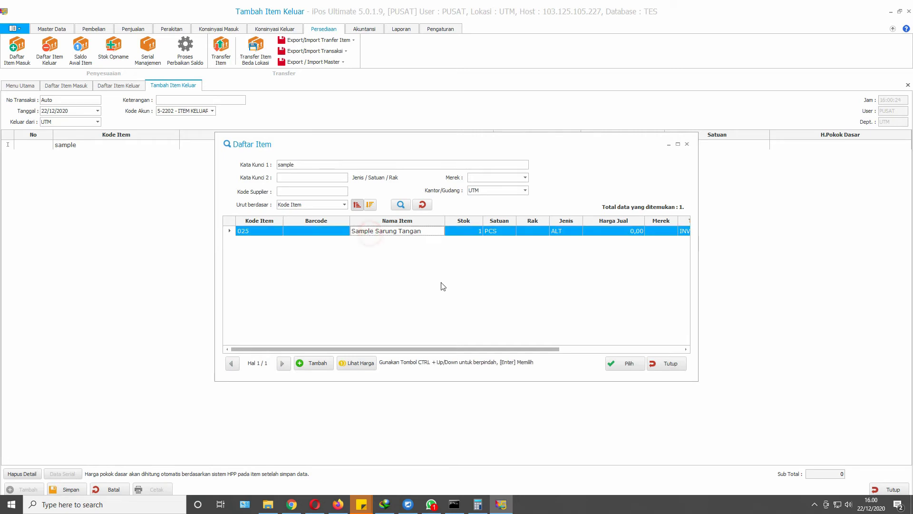
{"action": "left_click", "coordinate": [629, 365]}
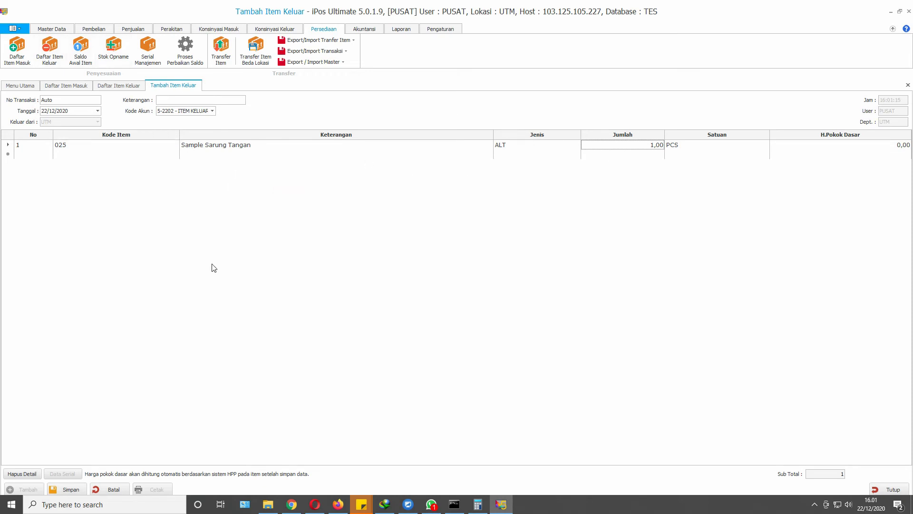
Set the outgoing transaction's Keterangan to "Percobaan Sample Selesai", then save the transaction and close its form.
{"action": "left_click", "coordinate": [163, 99]}
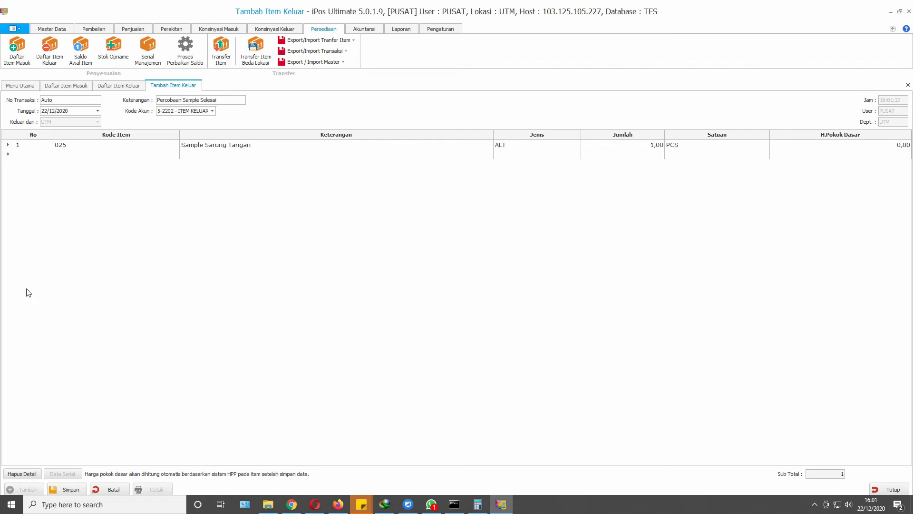
{"action": "left_click", "coordinate": [291, 205]}
{"action": "left_click", "coordinate": [69, 488]}
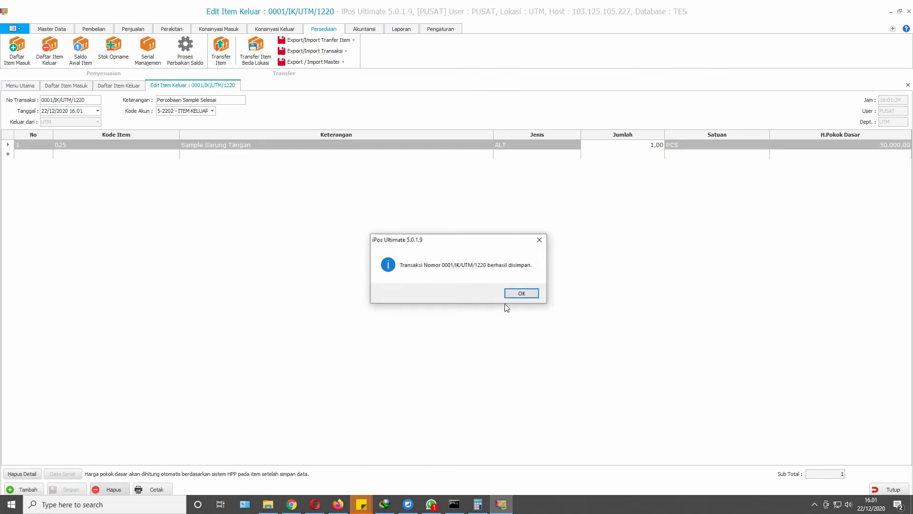
{"action": "left_click", "coordinate": [525, 292]}
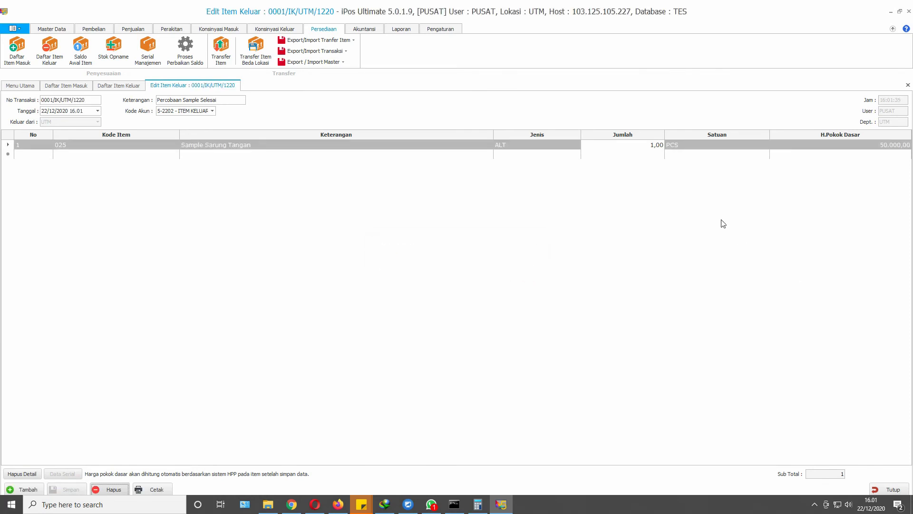
{"action": "left_click", "coordinate": [892, 490]}
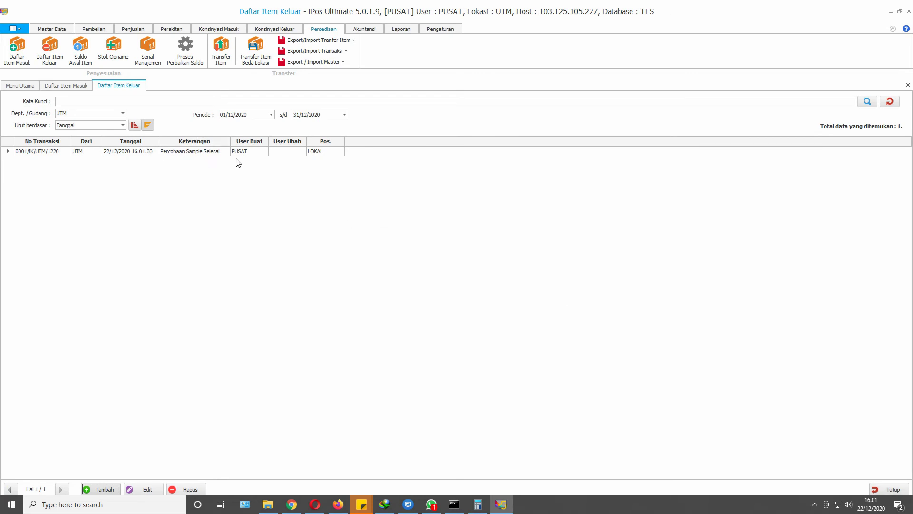
Search the master item list for "sample" to check the stock of Sample Sarung Tangan after the outgoing transaction.
{"action": "left_click", "coordinate": [53, 27]}
{"action": "left_click", "coordinate": [48, 51]}
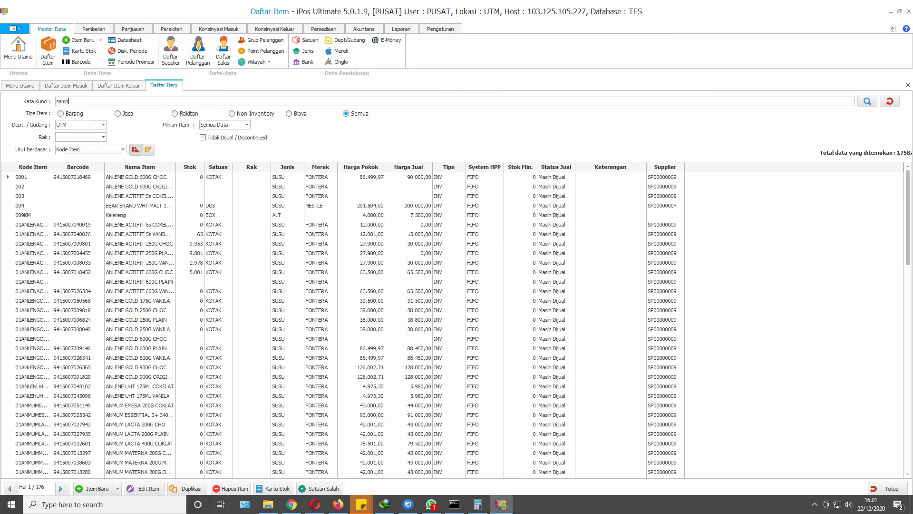
{"action": "type", "text": "sample"}
{"action": "key", "text": "Return"}
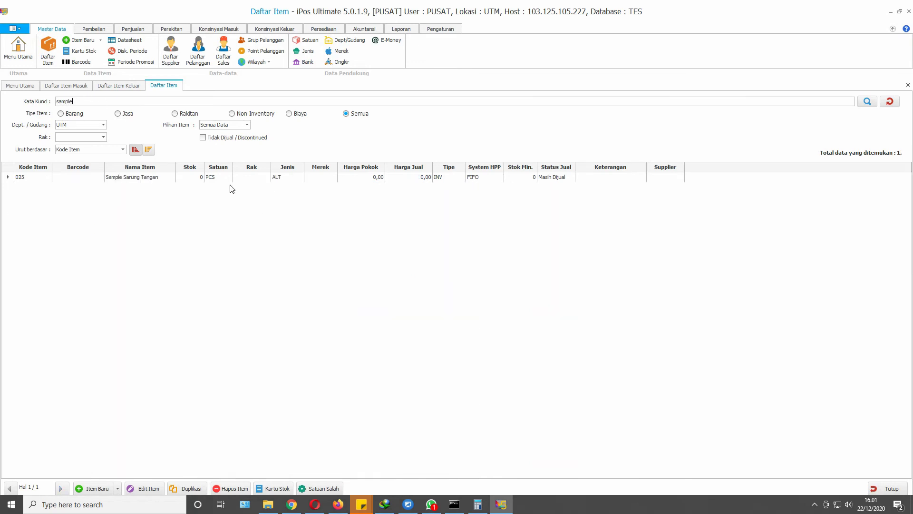
Open the opening balances (Saldo Awal Item) and add a row for ANLENE ACTIFIT 5s COKELAT EDIT Cabang, found by searching "anle".
{"action": "left_click", "coordinate": [322, 29]}
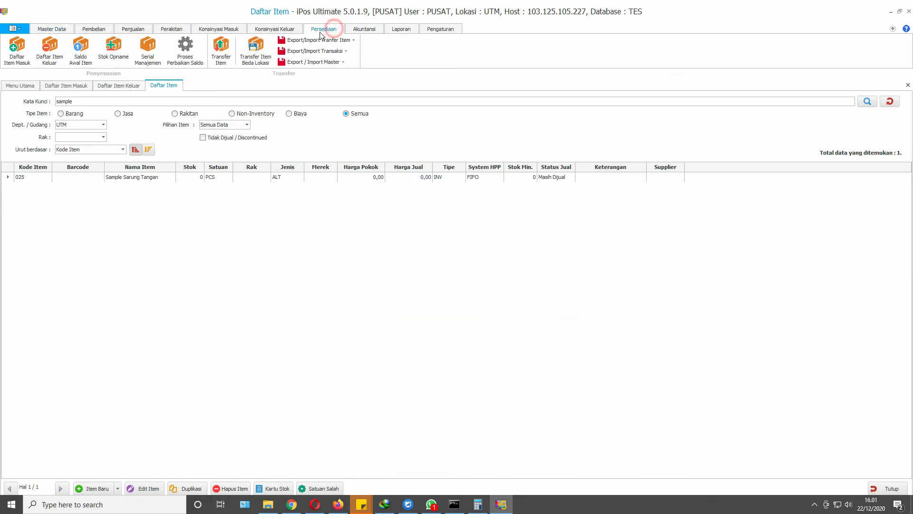
{"action": "left_click", "coordinate": [81, 51]}
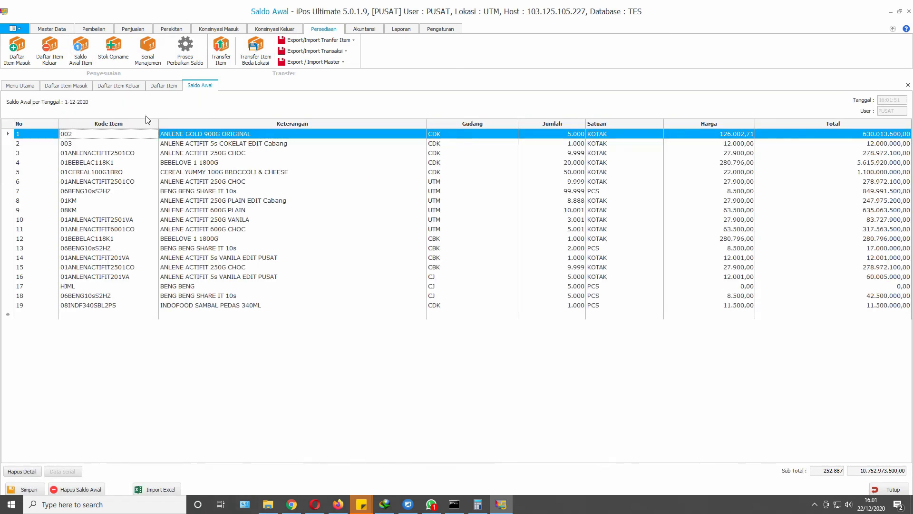
{"action": "left_click", "coordinate": [92, 315]}
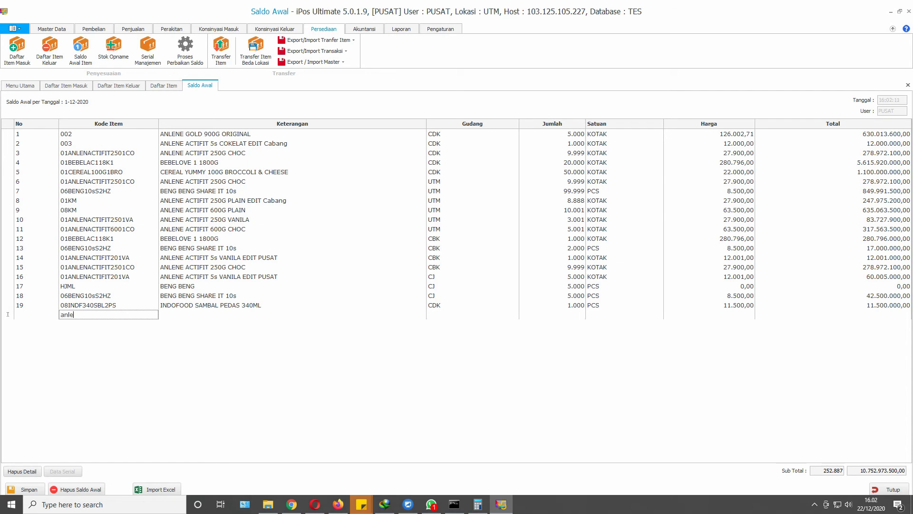
{"action": "key", "text": "Return"}
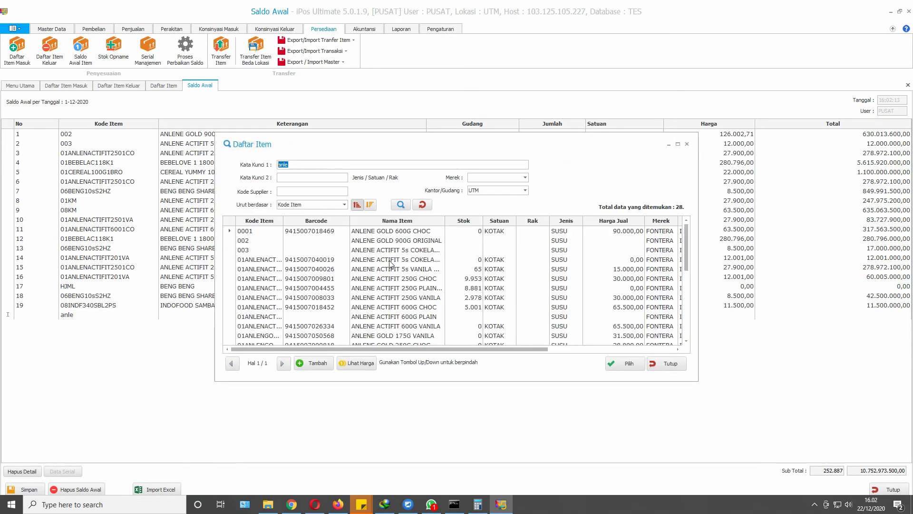
{"action": "left_click", "coordinate": [390, 261]}
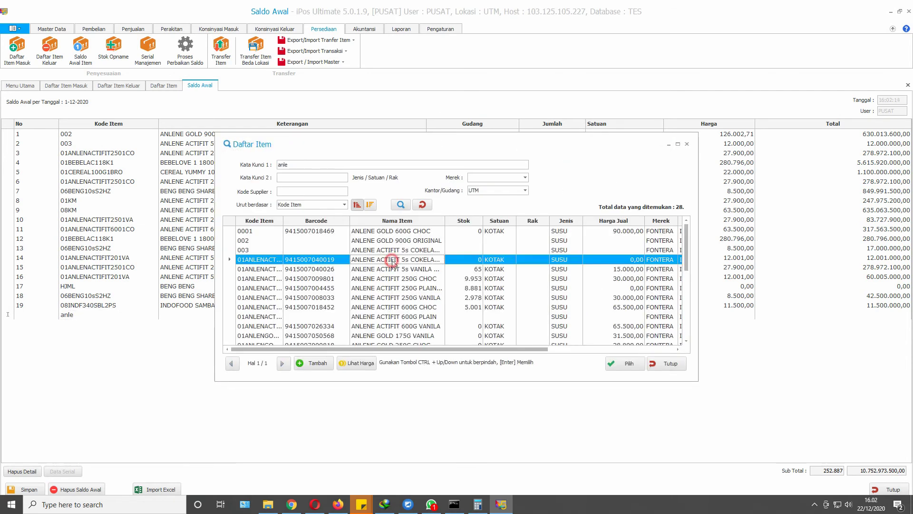
{"action": "left_click", "coordinate": [629, 365]}
{"action": "left_click", "coordinate": [486, 290]}
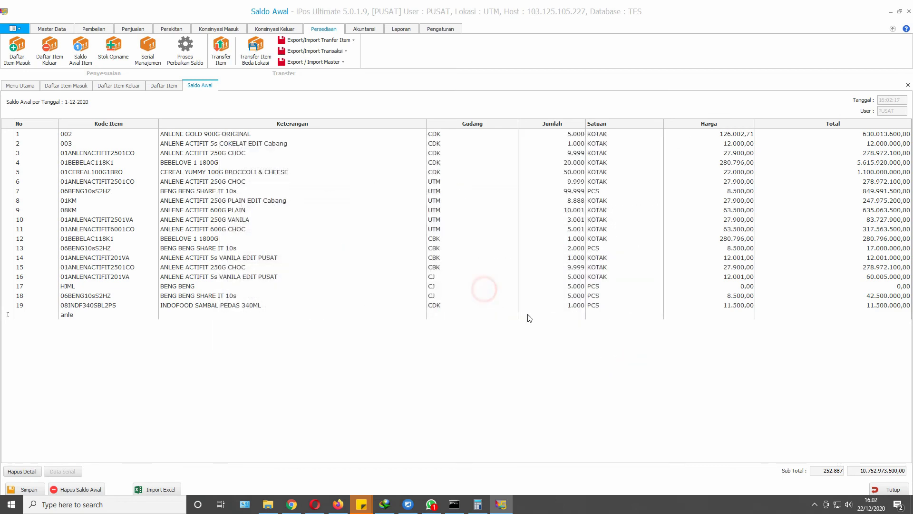
Set the new opening balance row's Jumlah to 200 and save the opening balances.
{"action": "left_click", "coordinate": [574, 315]}
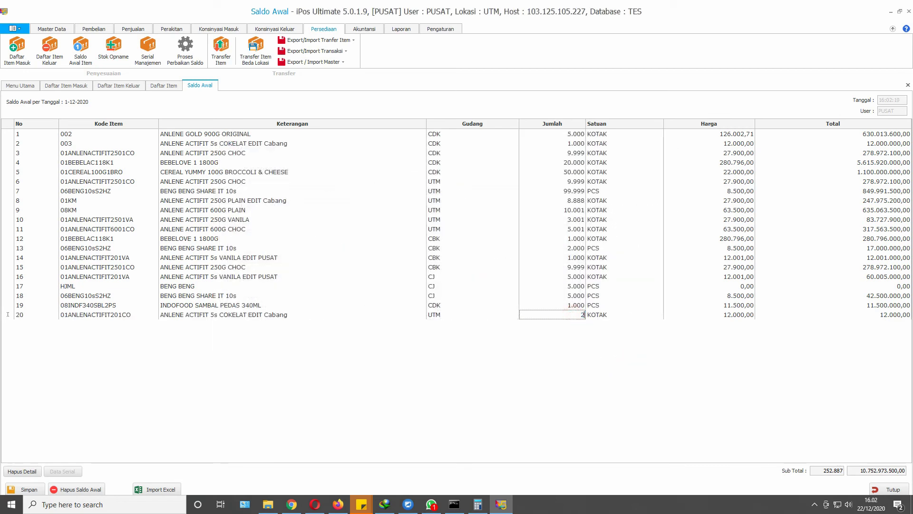
{"action": "left_click", "coordinate": [181, 394]}
{"action": "left_click", "coordinate": [26, 489]}
{"action": "left_click", "coordinate": [487, 295]}
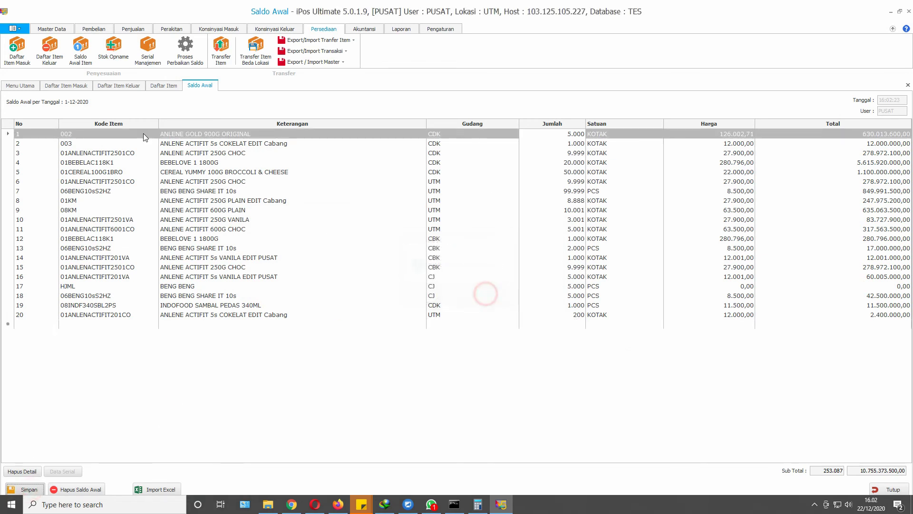
Search the item list for "anl" and select the ANLENE ACTIFIT 5s COKELAT entry to check its stock.
{"action": "left_click", "coordinate": [163, 86]}
{"action": "double_click", "coordinate": [96, 100]}
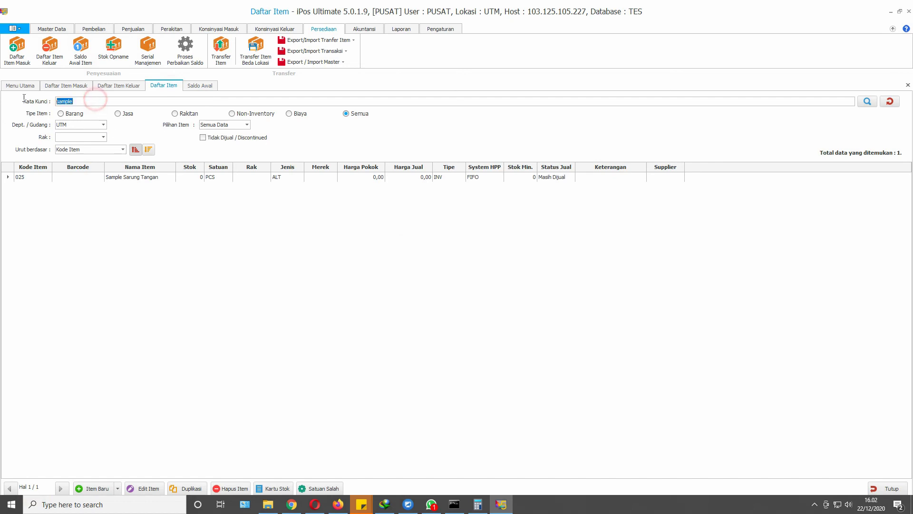
{"action": "type", "text": "anlne"}
{"action": "key", "text": "BackSpace"}
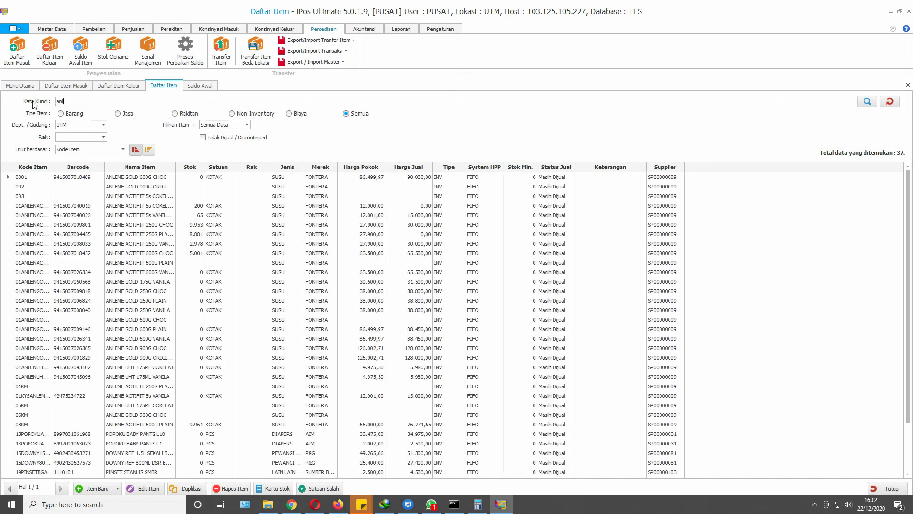
{"action": "left_click", "coordinate": [194, 205]}
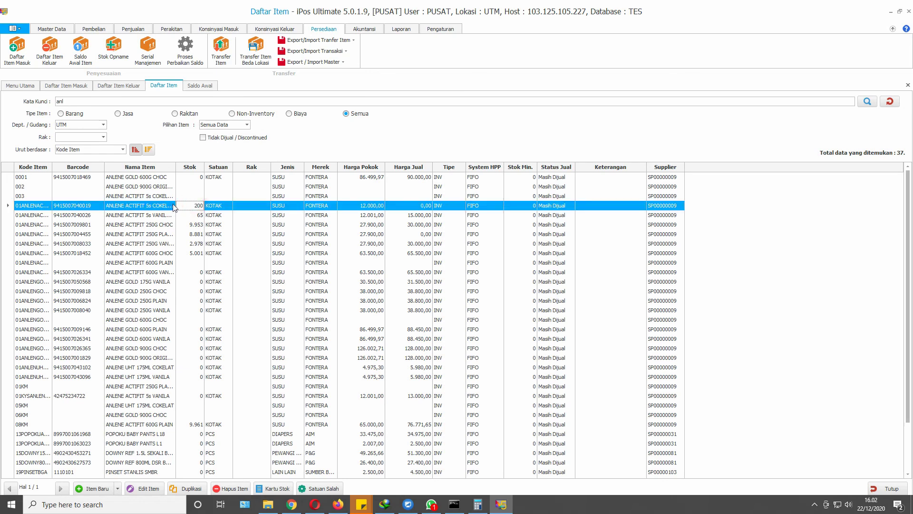
Return to the Saldo Awal form and close it.
{"action": "left_click", "coordinate": [200, 86]}
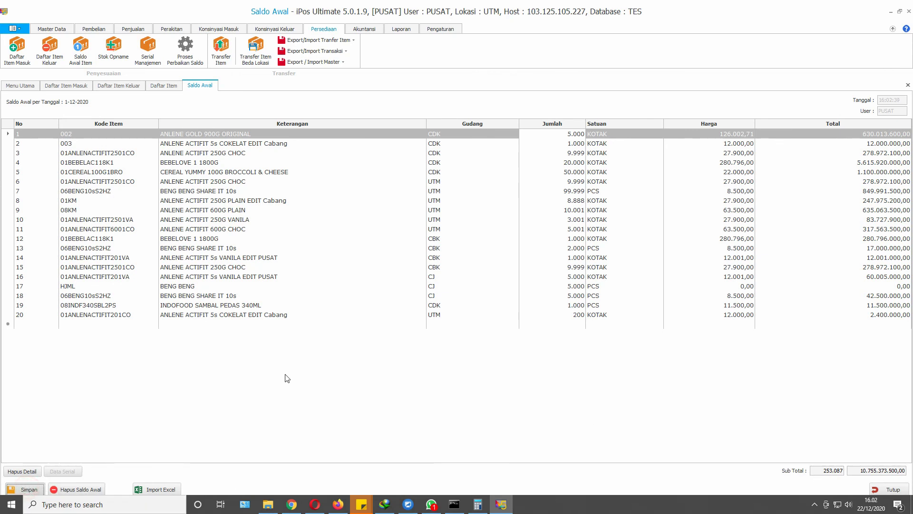
{"action": "left_click", "coordinate": [891, 490]}
{"action": "left_click", "coordinate": [478, 293]}
{"action": "left_click", "coordinate": [886, 489]}
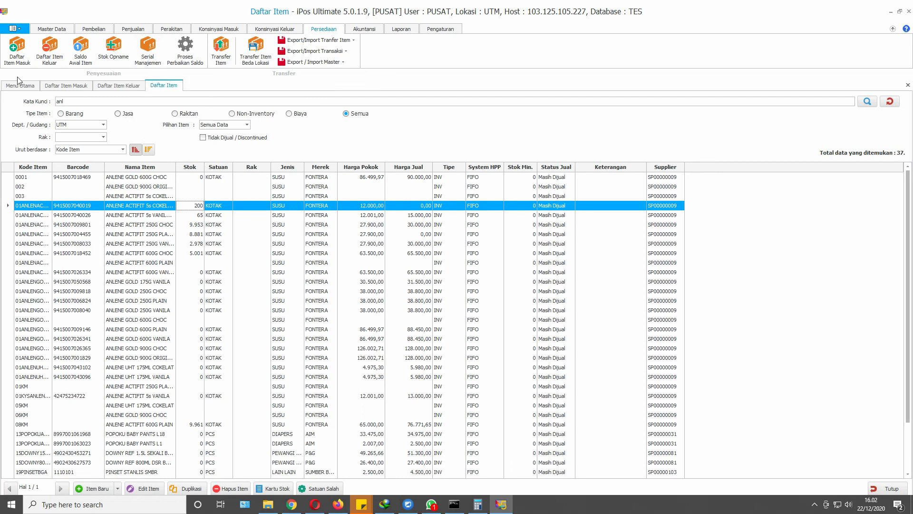
{"action": "left_click", "coordinate": [110, 57]}
{"action": "left_click", "coordinate": [60, 50]}
{"action": "left_click", "coordinate": [514, 6]}
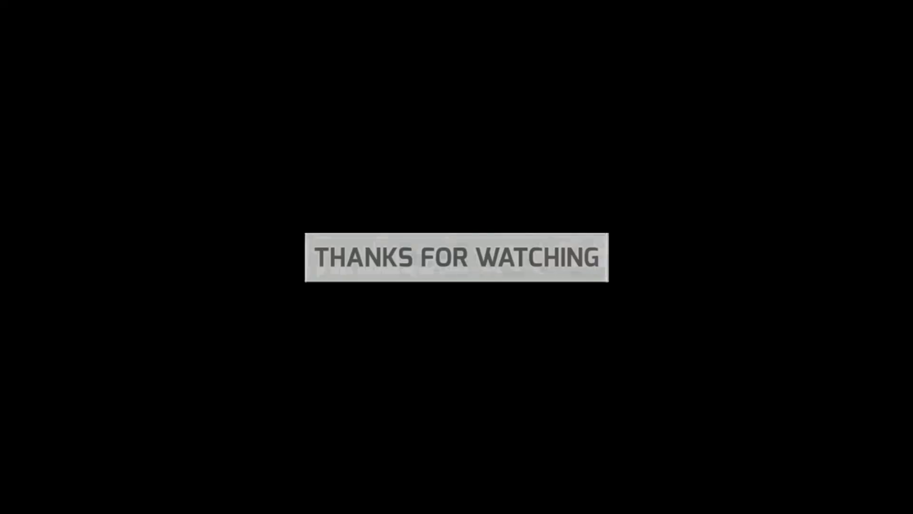